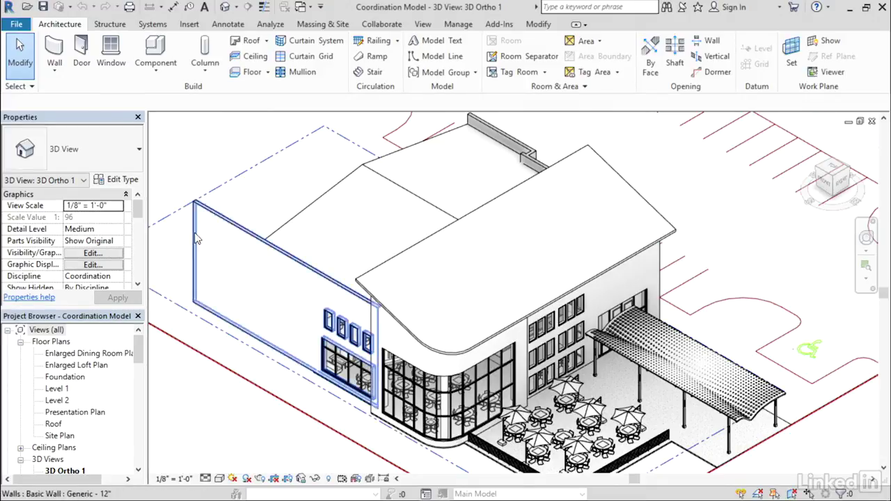
Add MEP Model.nwd from the Exercise Files folder as a coordination model.
{"action": "left_click", "coordinate": [183, 24]}
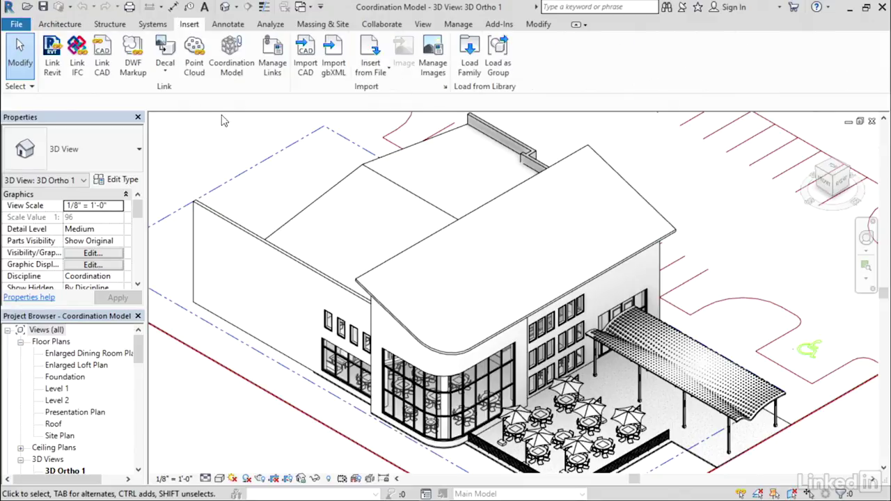
{"action": "left_click", "coordinate": [229, 81]}
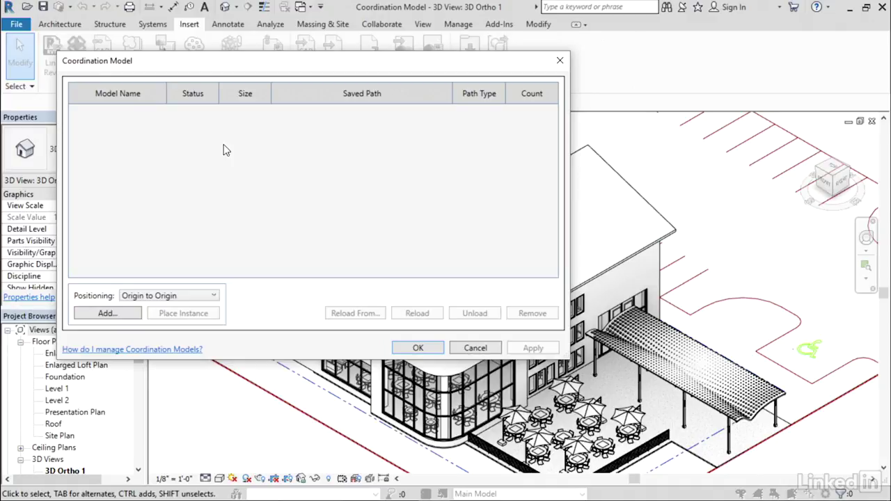
{"action": "left_click", "coordinate": [124, 316]}
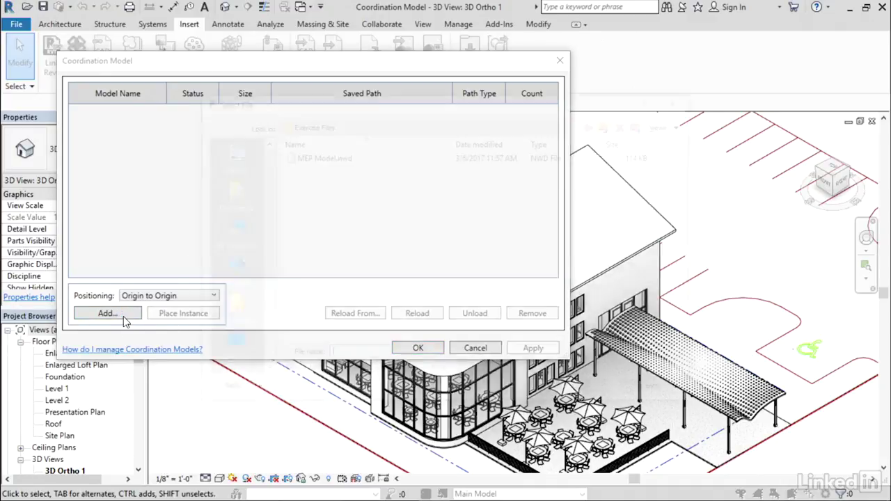
{"action": "left_click", "coordinate": [322, 157]}
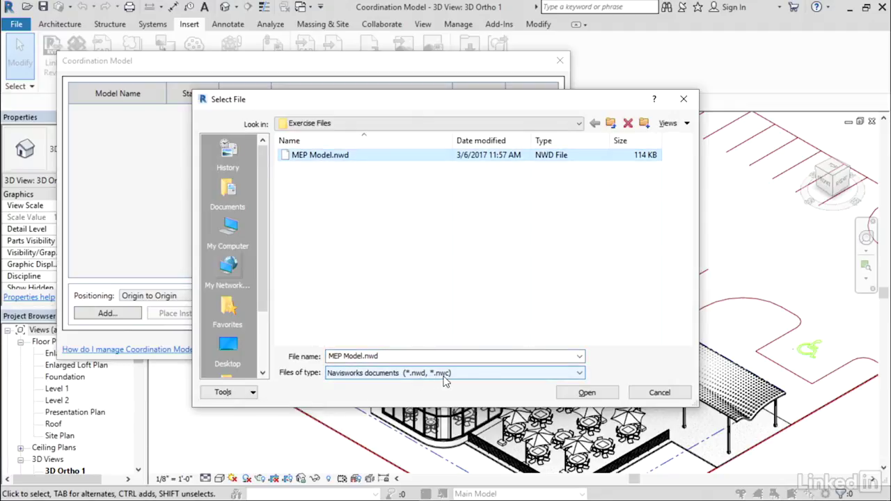
{"action": "left_click", "coordinate": [584, 394]}
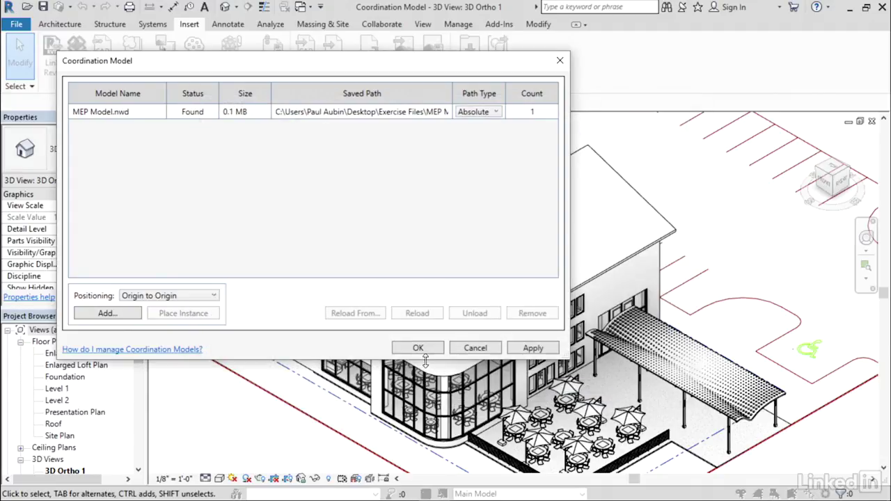
Set the MEP model's path type to Relative and the positioning to By Shared Coordinates, and confirm the coordination model link.
{"action": "left_click", "coordinate": [141, 117]}
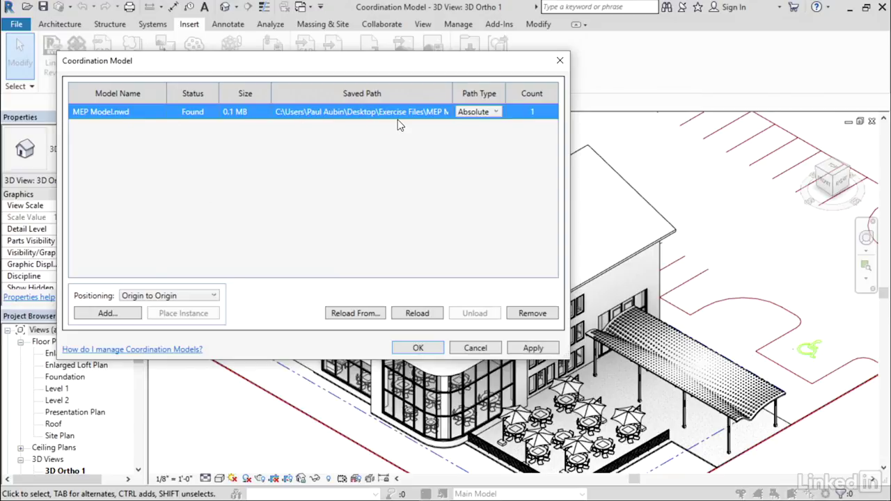
{"action": "left_click", "coordinate": [495, 113]}
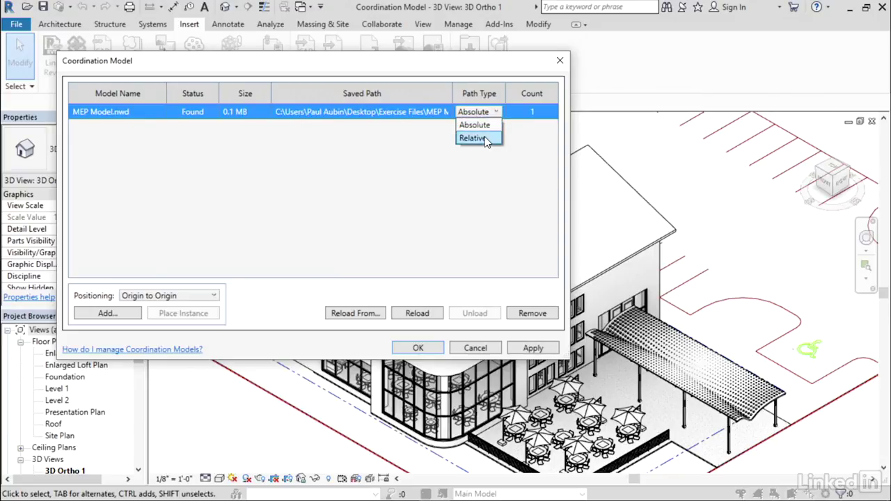
{"action": "left_click", "coordinate": [483, 139]}
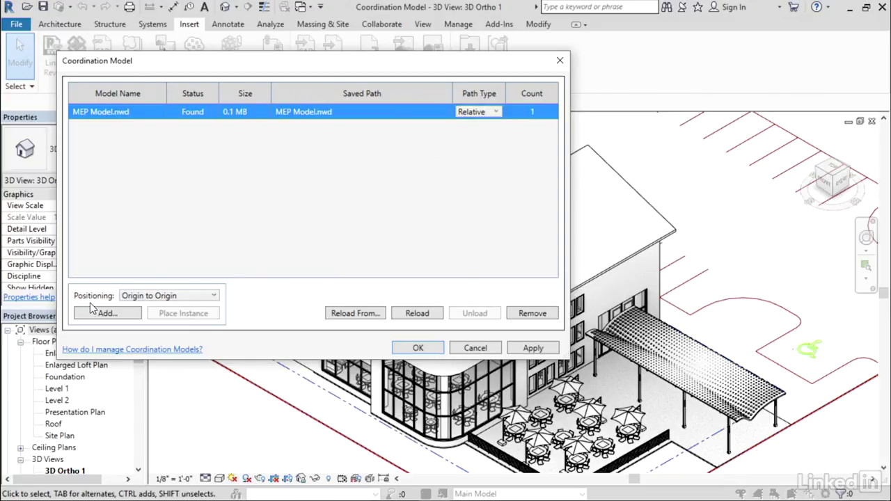
{"action": "left_click", "coordinate": [135, 297]}
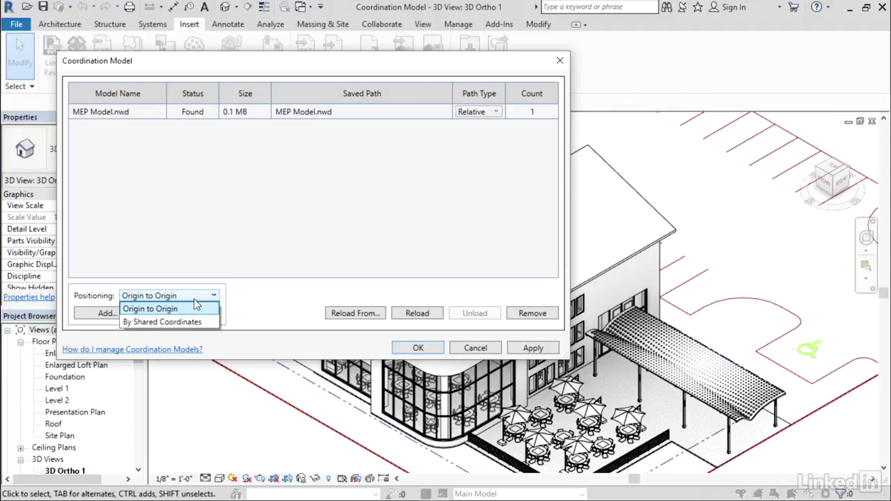
{"action": "left_click", "coordinate": [201, 321]}
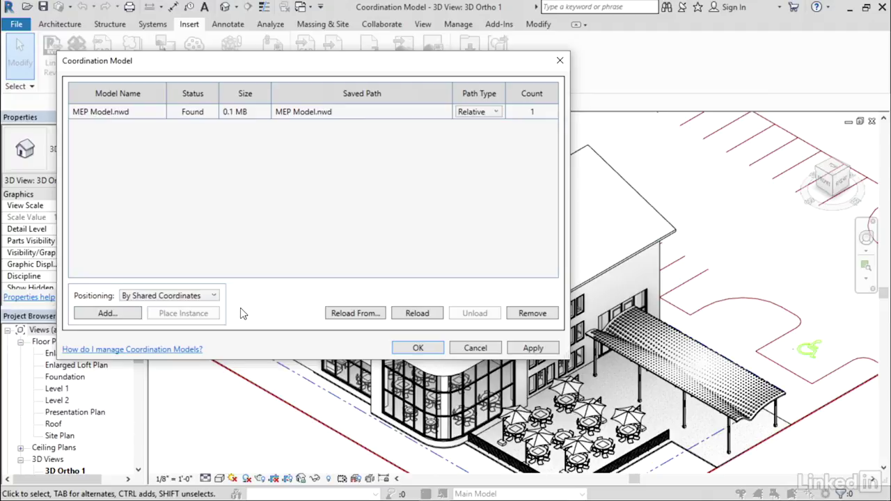
{"action": "left_click", "coordinate": [418, 348]}
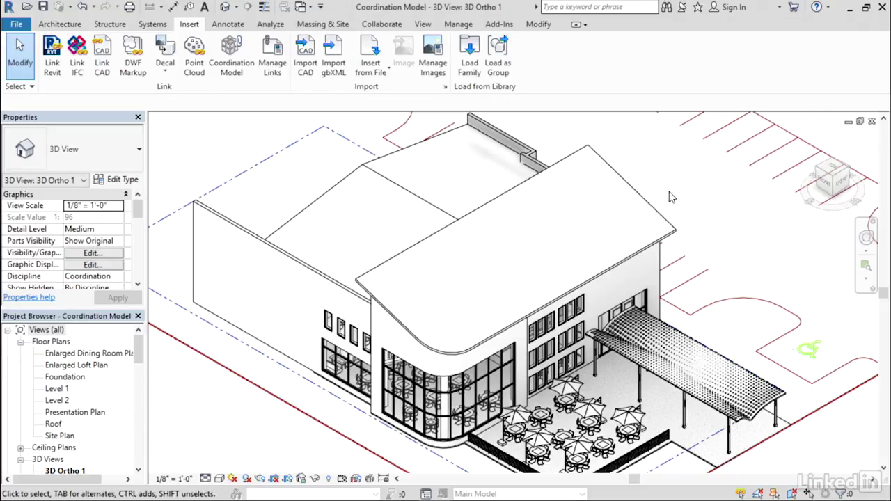
Temporarily hide the sloped roof over the building's front wing in the 3D view.
{"action": "left_click", "coordinate": [661, 218]}
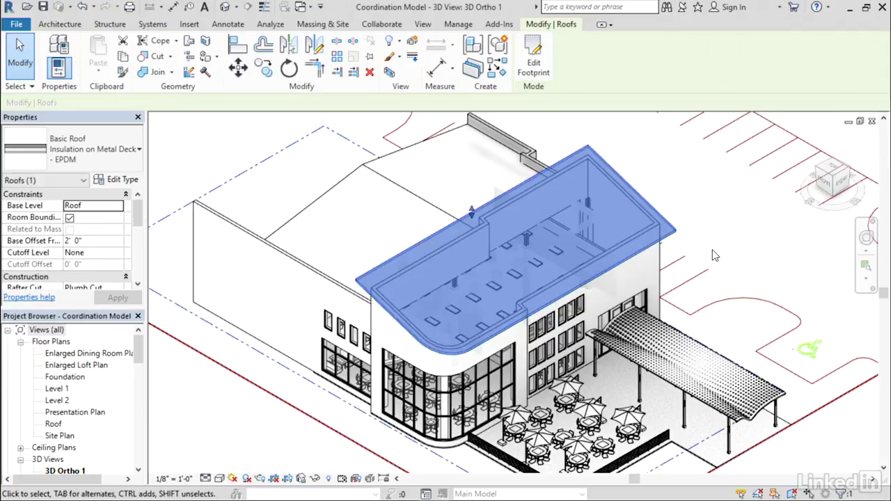
{"action": "left_click", "coordinate": [315, 478]}
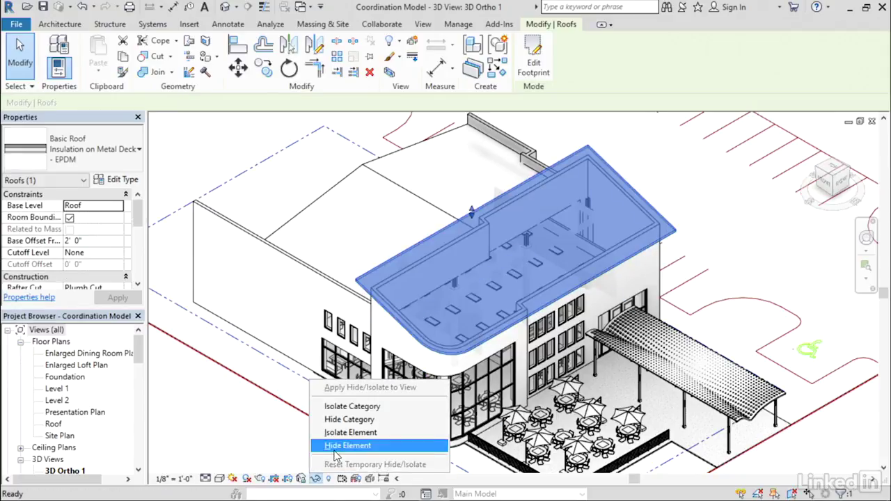
{"action": "left_click", "coordinate": [334, 388]}
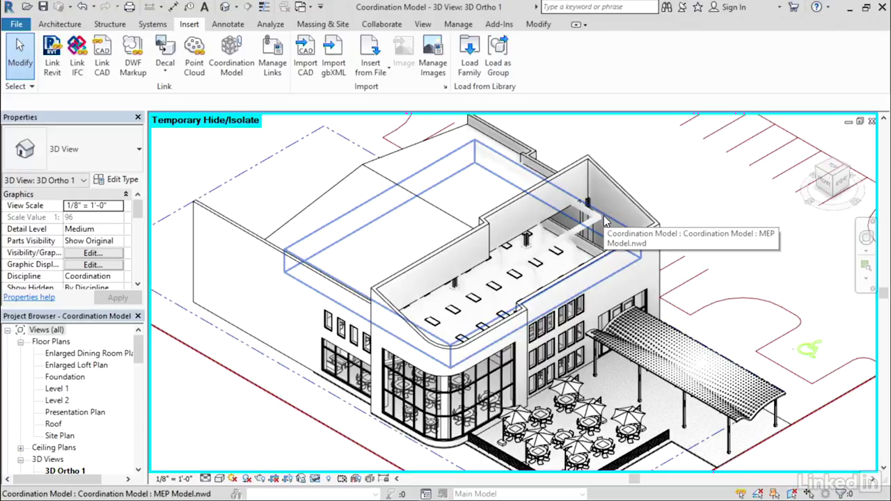
Check the extents of the linked MEP model and set the view's visual style to Shaded.
{"action": "left_click", "coordinate": [603, 221]}
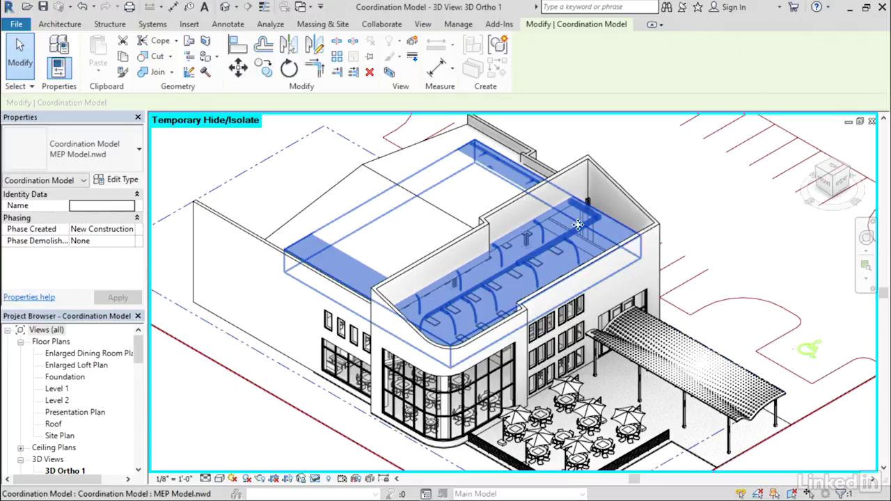
{"action": "key", "text": "Escape"}
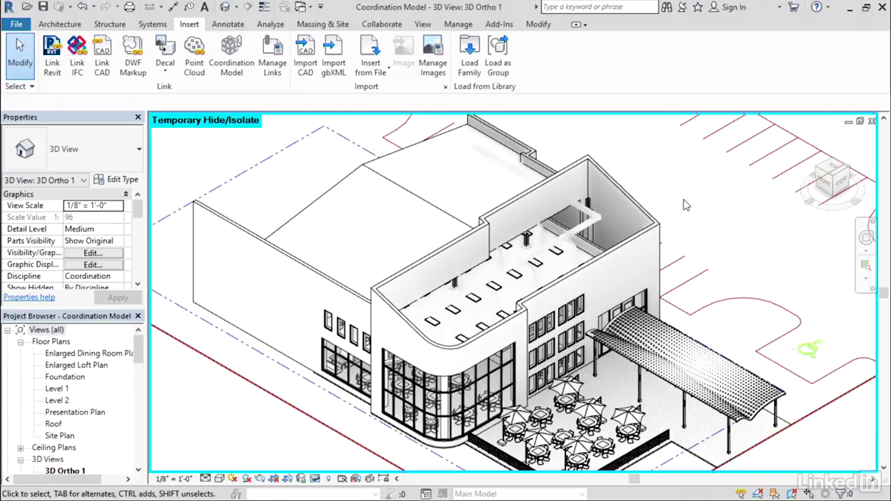
{"action": "left_click", "coordinate": [219, 479]}
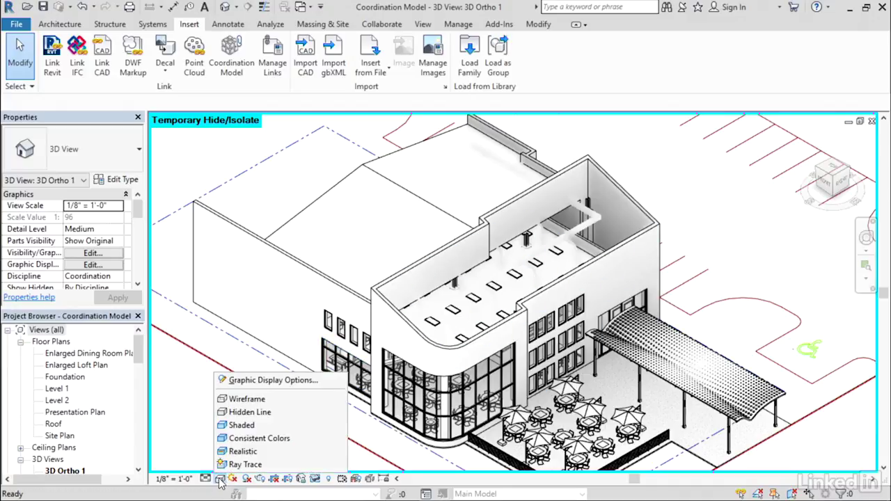
{"action": "left_click", "coordinate": [224, 430]}
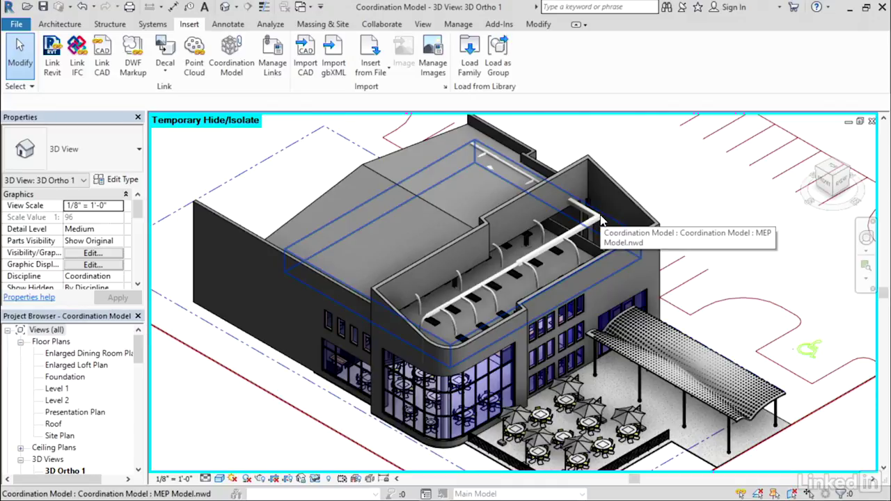
Examine where the ducts meet the rear roof and review the reload, unload and remove options for the linked MEP model.
{"action": "middle_click_drag", "start_coordinate": [520, 176], "coordinate": [520, 221]}
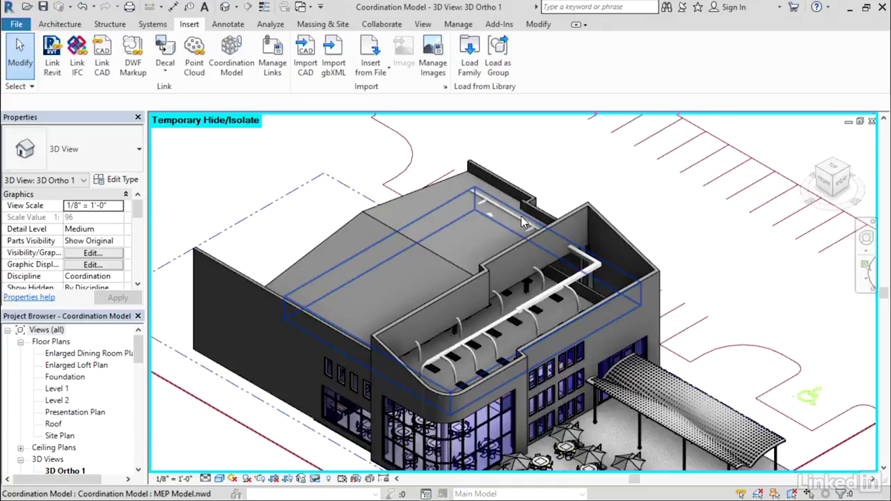
{"action": "scroll", "coordinate": [520, 216], "scroll_direction": "up", "scroll_amount": 4}
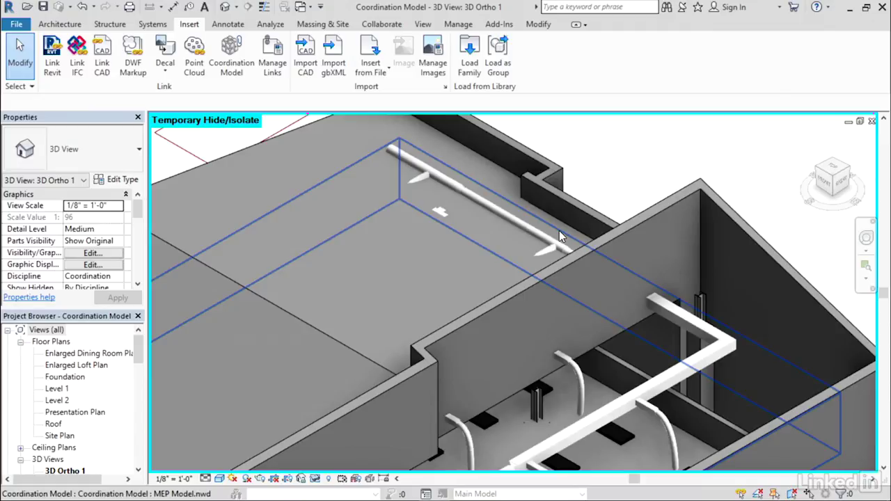
{"action": "left_click", "coordinate": [230, 70]}
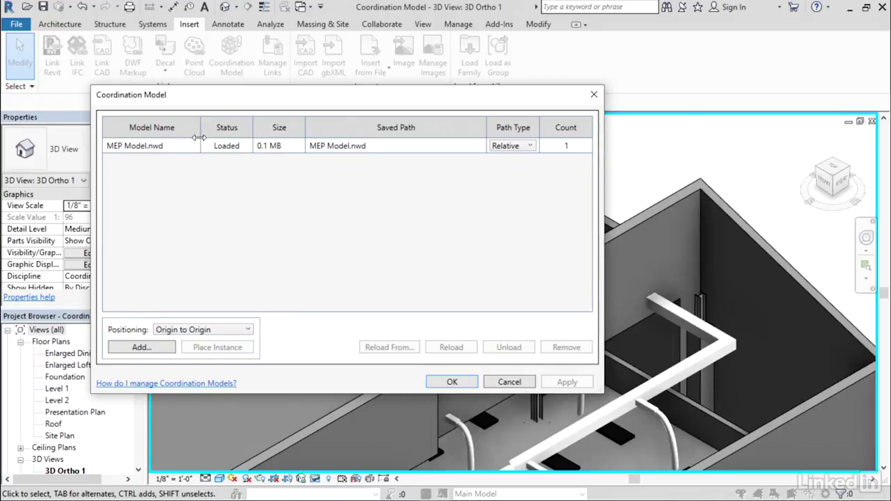
{"action": "left_click", "coordinate": [174, 146]}
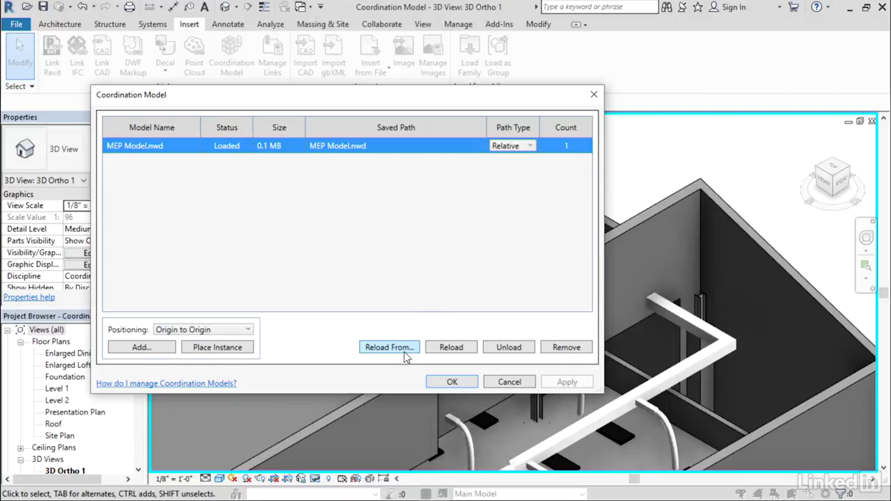
{"action": "left_click", "coordinate": [468, 383]}
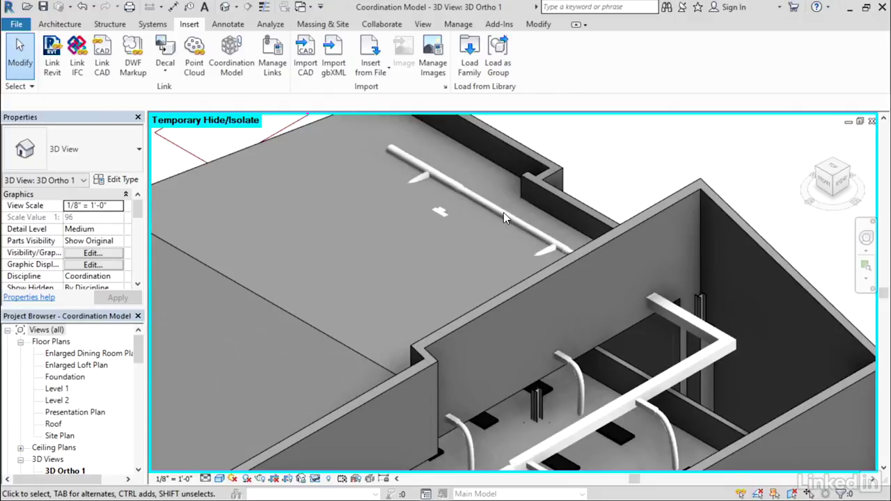
Raise the rear roof above the ducts by setting its base offset to 1' 6".
{"action": "left_click", "coordinate": [174, 174]}
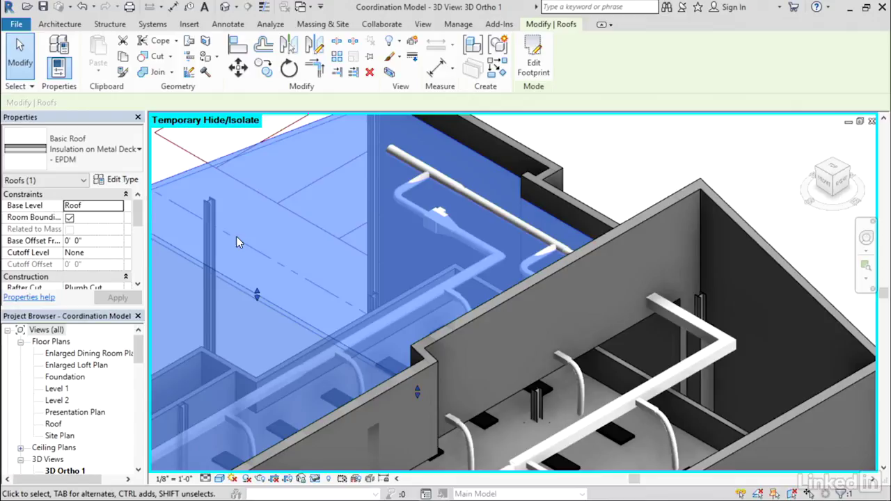
{"action": "left_click", "coordinate": [101, 241]}
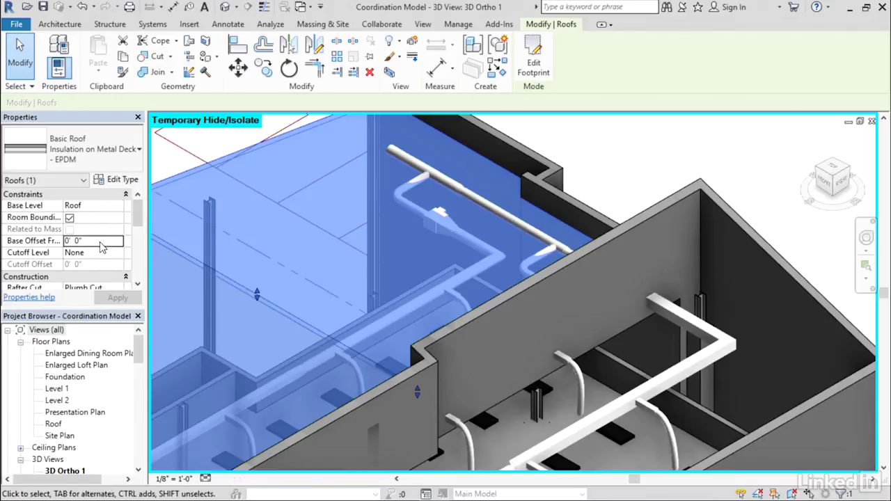
{"action": "type", "text": "1' 6\""}
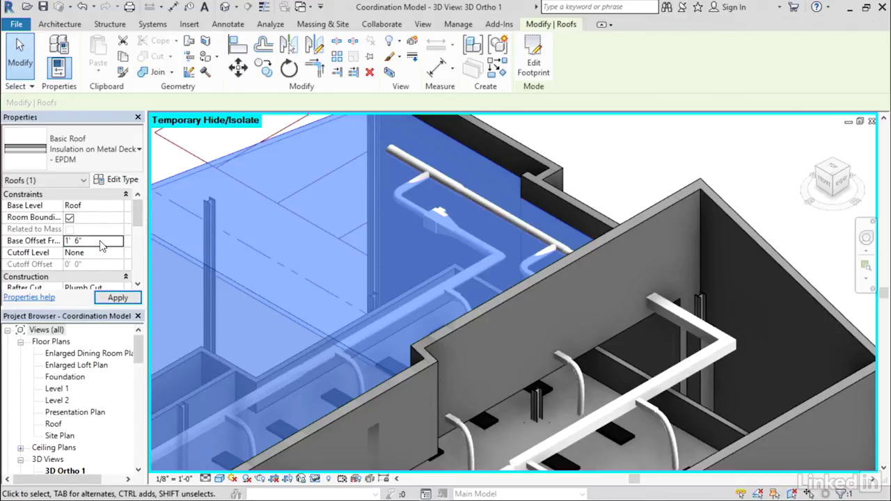
{"action": "left_click", "coordinate": [600, 179]}
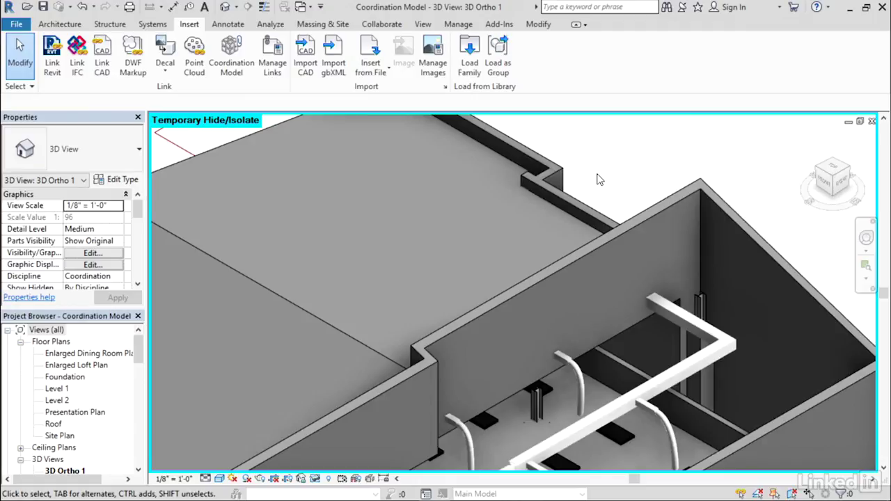
Cut a rectangular wall opening about 3' wide and 1' 10" high where the large rectangular duct passes through the parapet wall.
{"action": "scroll", "coordinate": [666, 333], "scroll_direction": "up", "scroll_amount": 3}
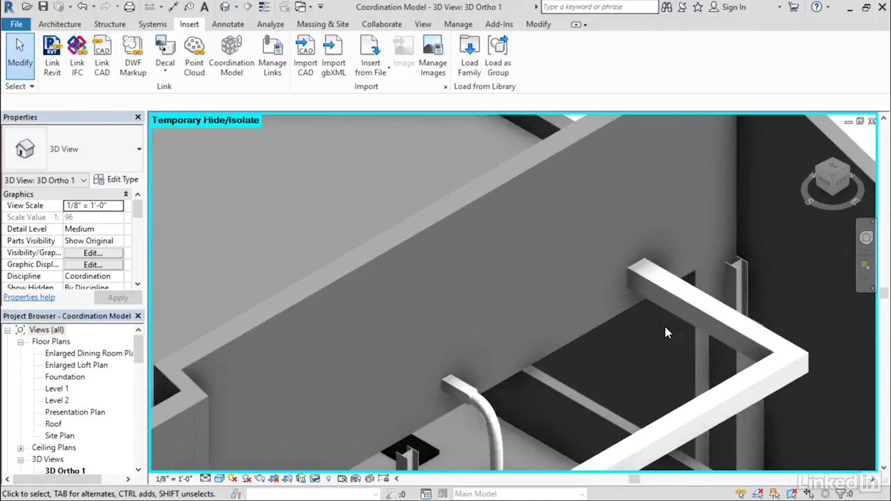
{"action": "scroll", "coordinate": [666, 332], "scroll_direction": "up", "scroll_amount": 2}
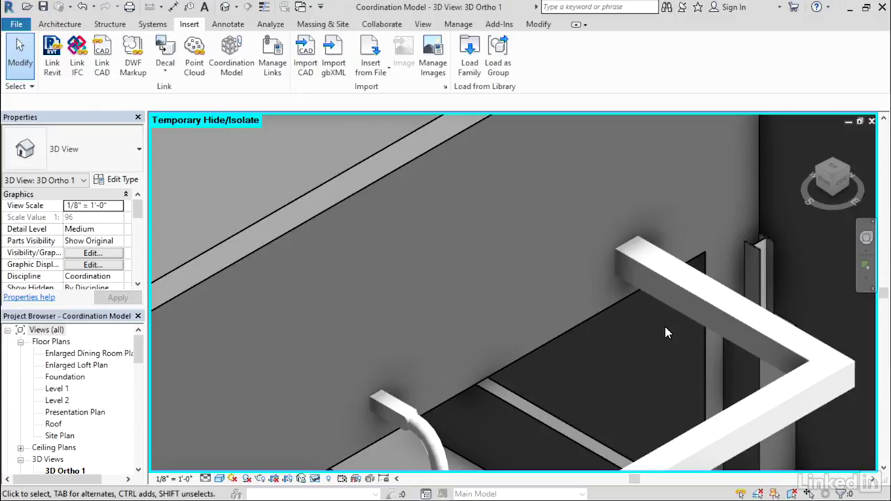
{"action": "left_click", "coordinate": [59, 25]}
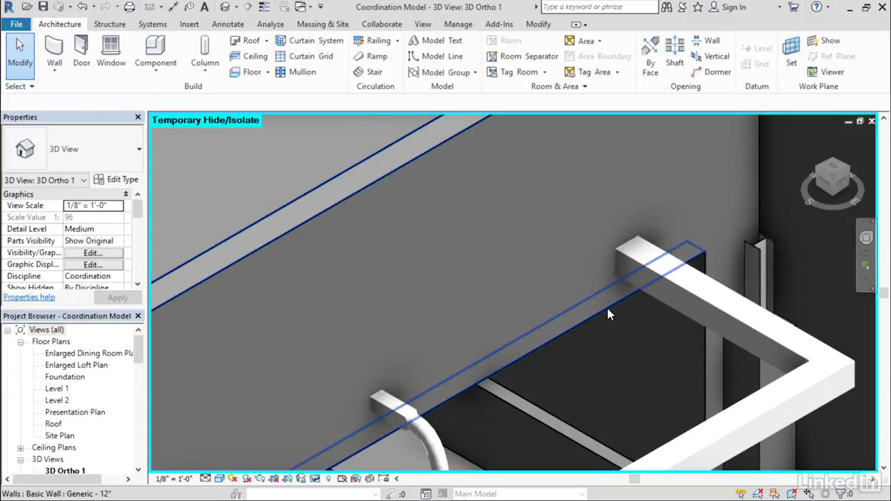
{"action": "left_click", "coordinate": [611, 254]}
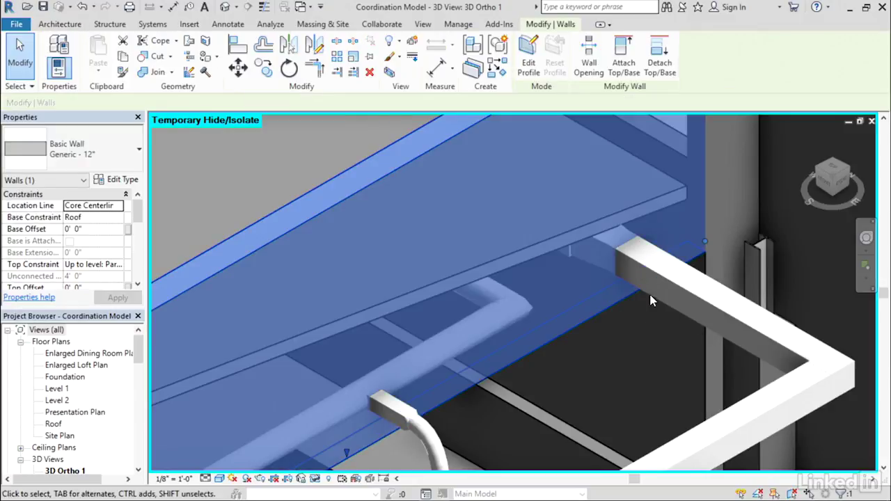
{"action": "left_click", "coordinate": [589, 68]}
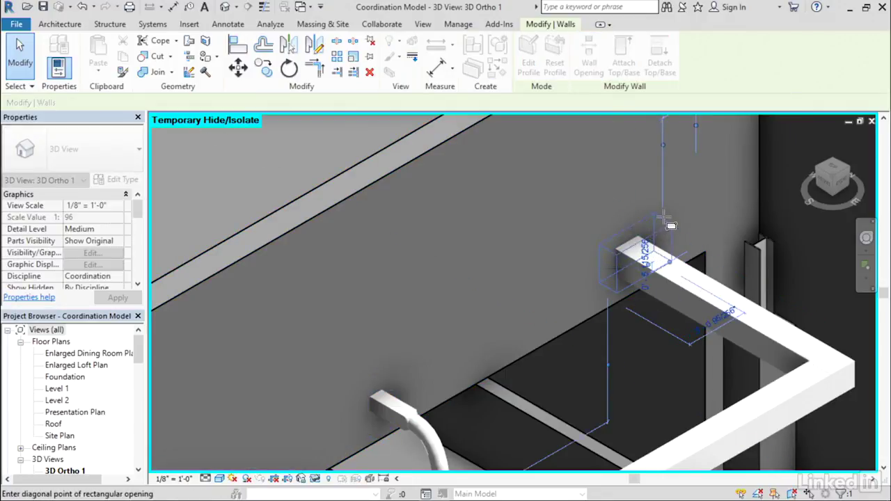
{"action": "left_click", "coordinate": [672, 259]}
{"action": "key", "text": "Escape"}
{"action": "key", "text": "Escape"}
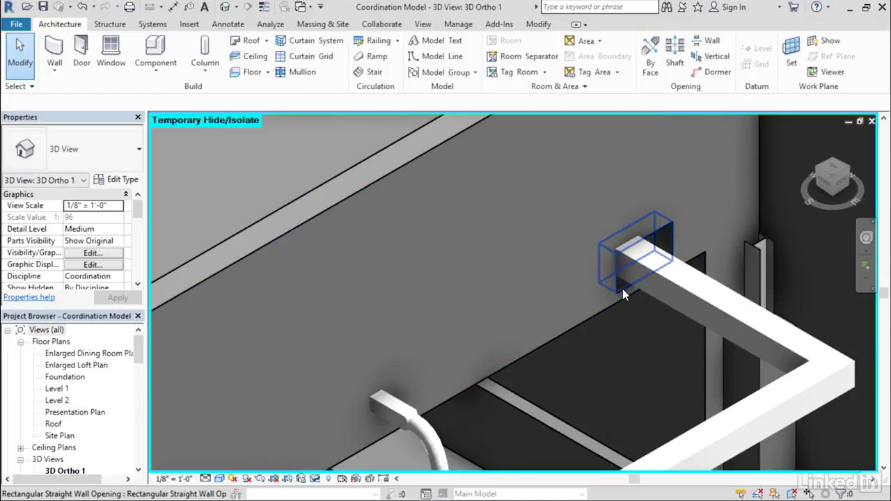
Set the wall opening's width to 3' and its base offset to 6".
{"action": "left_click", "coordinate": [623, 289]}
{"action": "left_click", "coordinate": [656, 301]}
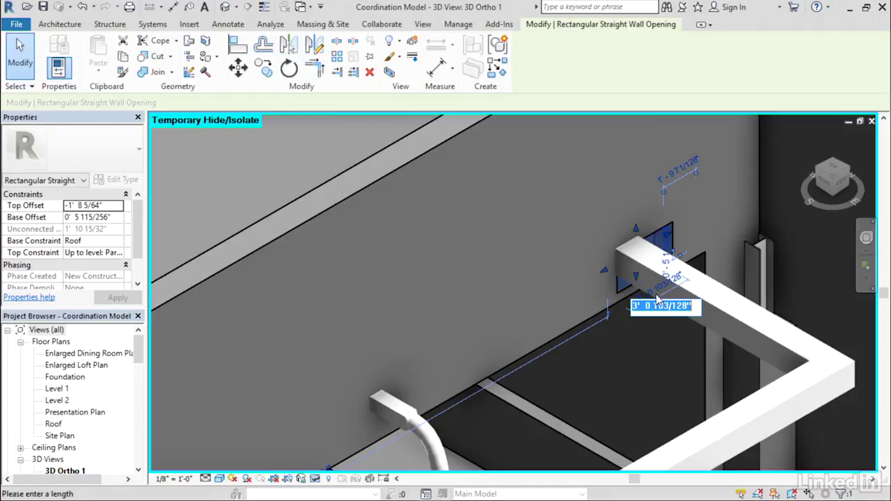
{"action": "type", "text": "3"}
{"action": "key", "text": "Return"}
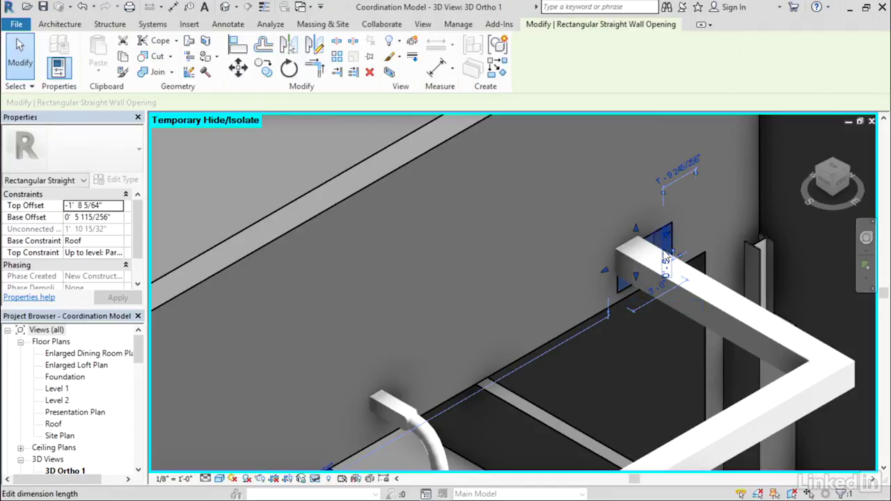
{"action": "left_click", "coordinate": [665, 262]}
{"action": "type", "text": "6\""}
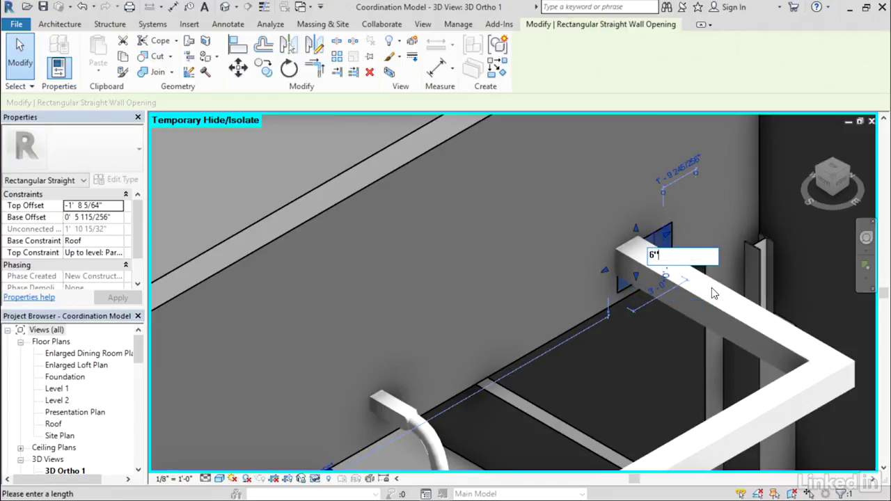
{"action": "key", "text": "Return"}
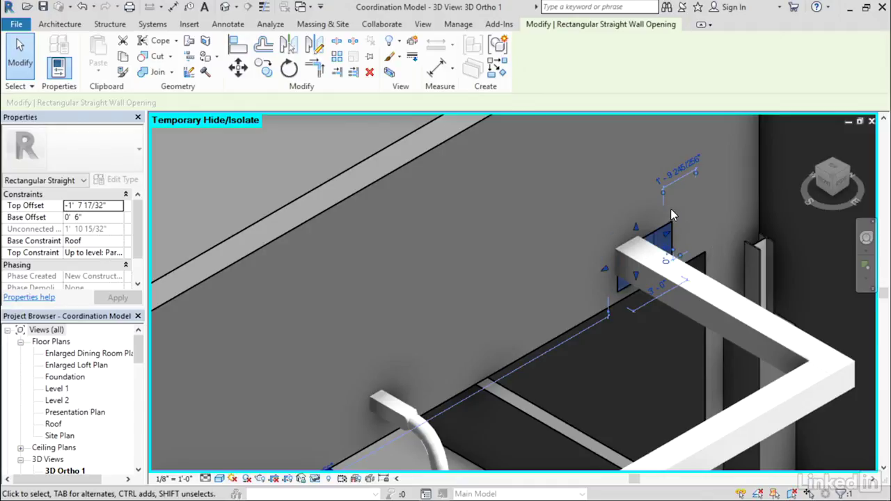
Move the wall opening up and along the wall to surround the duct, at a base offset of about 10 1/2".
{"action": "left_click_drag", "start_coordinate": [670, 236], "coordinate": [664, 229]}
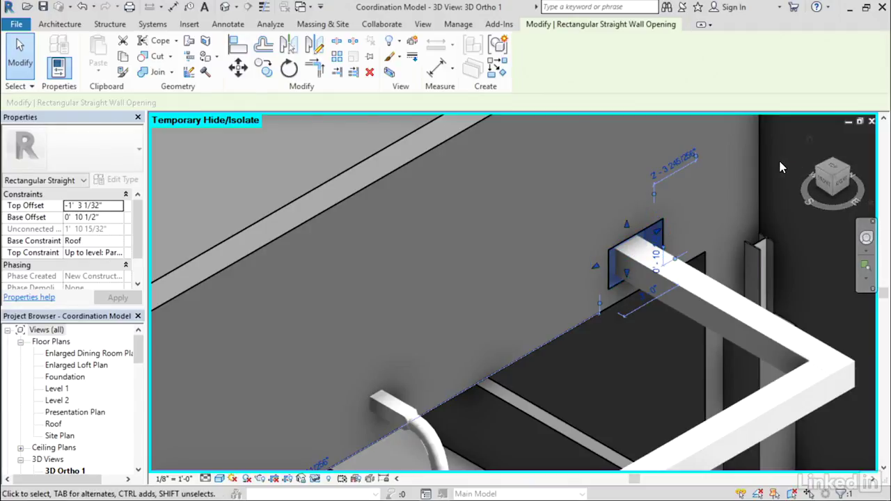
{"action": "key", "text": "Escape"}
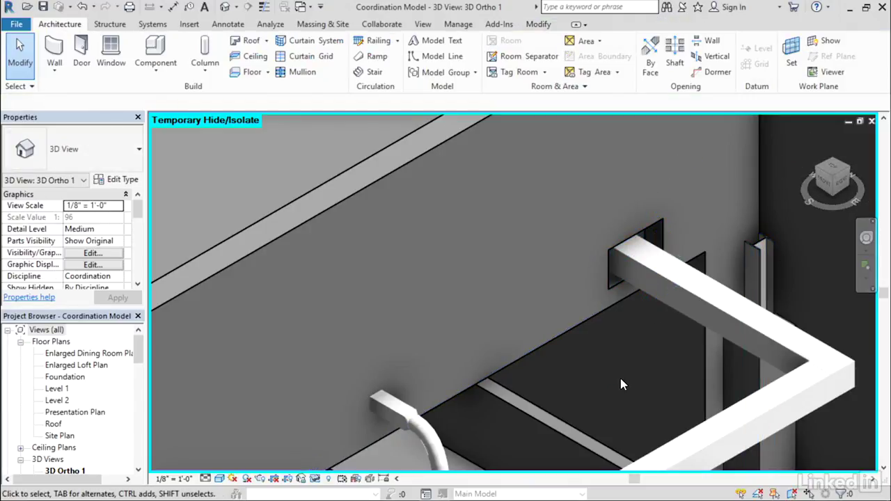